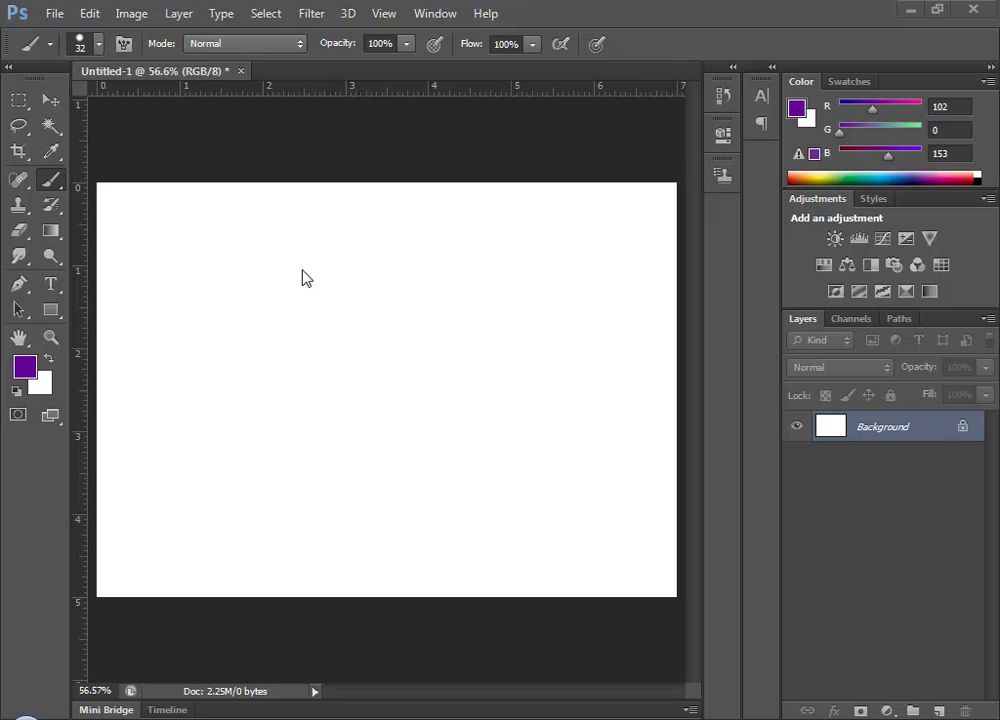
Step: Set the brush size to 66 px in the Brush Preset picker, keeping hardness at 100%
{"action": "left_click", "coordinate": [98, 45]}
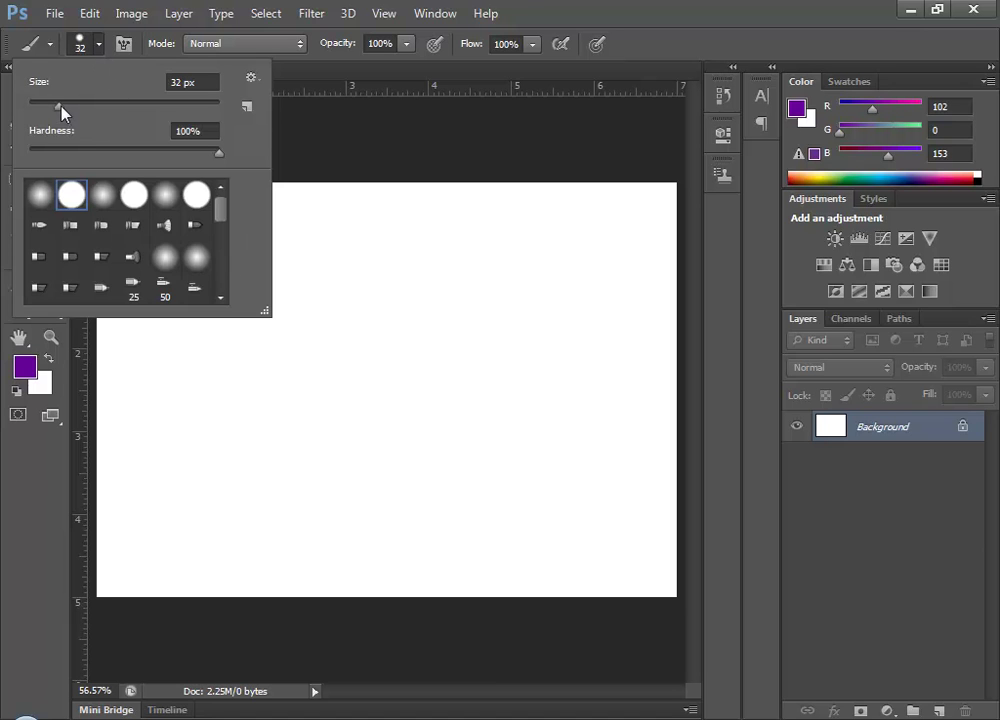
{"action": "left_click_drag", "start_coordinate": [61, 110], "coordinate": [205, 105]}
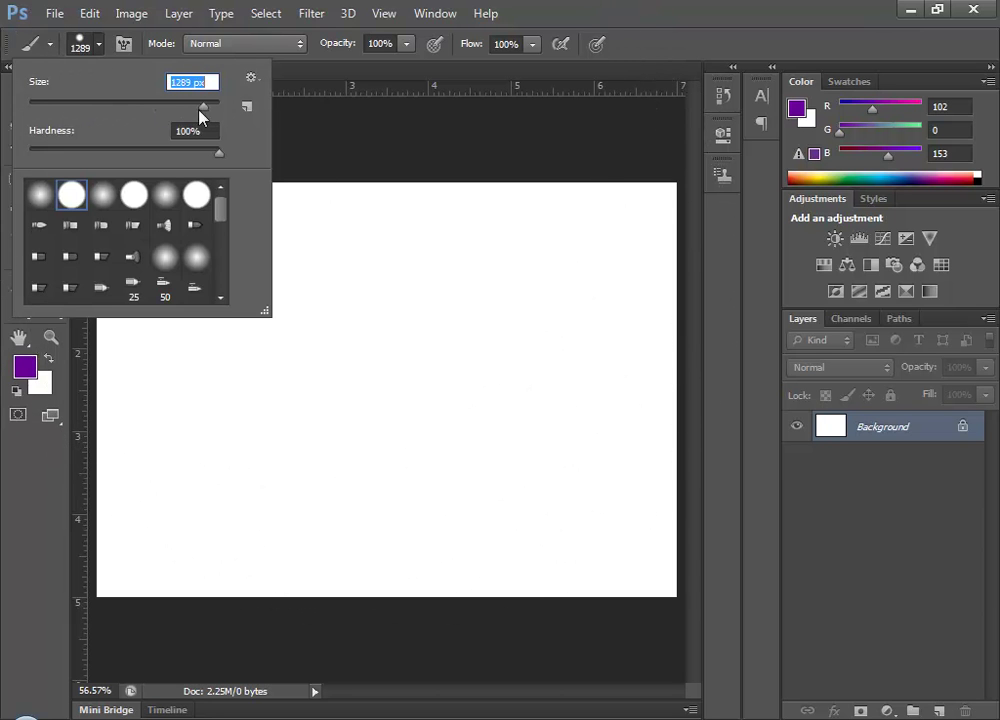
{"action": "left_click_drag", "start_coordinate": [182, 118], "coordinate": [34, 105]}
{"action": "left_click", "coordinate": [73, 105]}
{"action": "left_click_drag", "start_coordinate": [97, 110], "coordinate": [90, 107]}
{"action": "left_click_drag", "start_coordinate": [217, 155], "coordinate": [183, 165]}
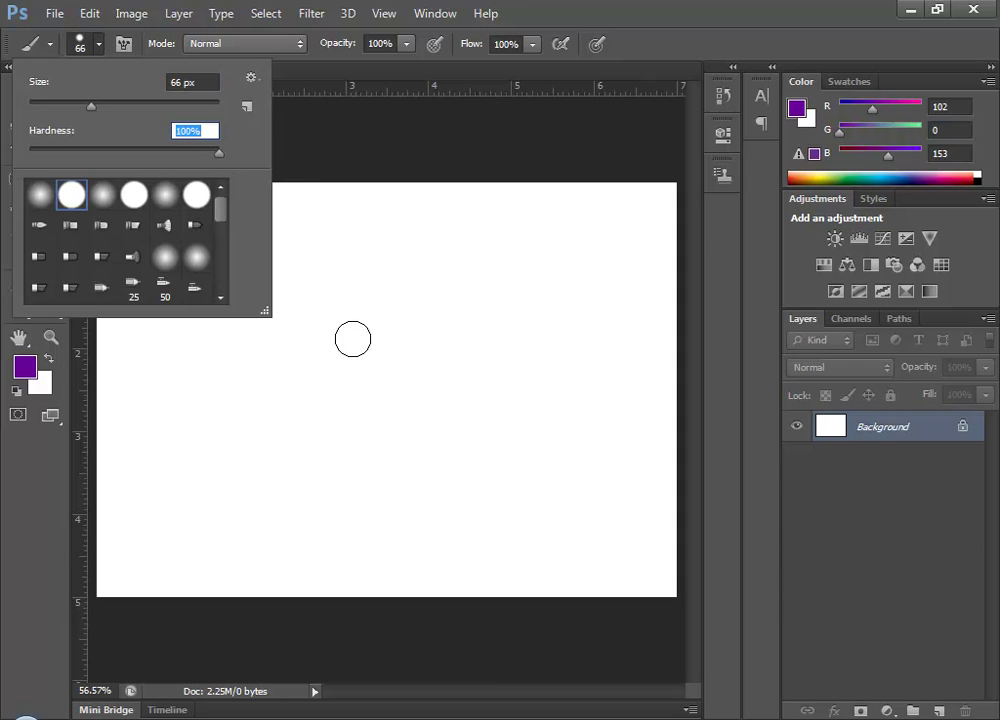
Step: Zoom to 300% and paint a hard-edged vertical purple stroke mid-canvas at 98% hardness
{"action": "left_click", "coordinate": [310, 62]}
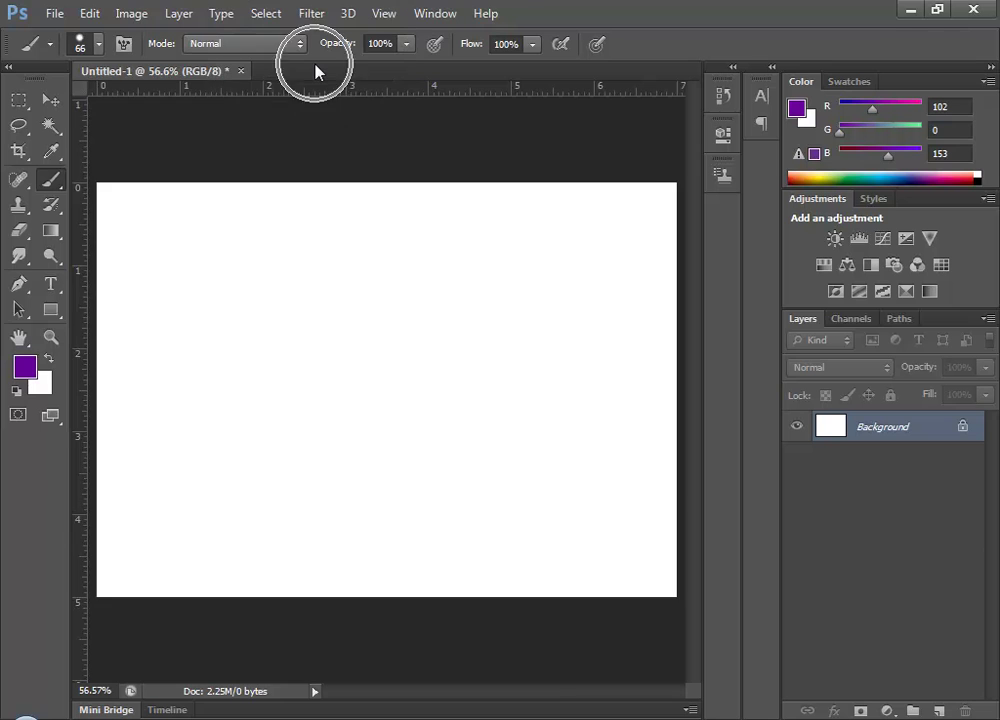
{"action": "key", "text": "ctrl+plus"}
{"action": "key", "text": "ctrl+plus"}
{"action": "key", "text": "ctrl+plus"}
{"action": "key", "text": "ctrl+plus"}
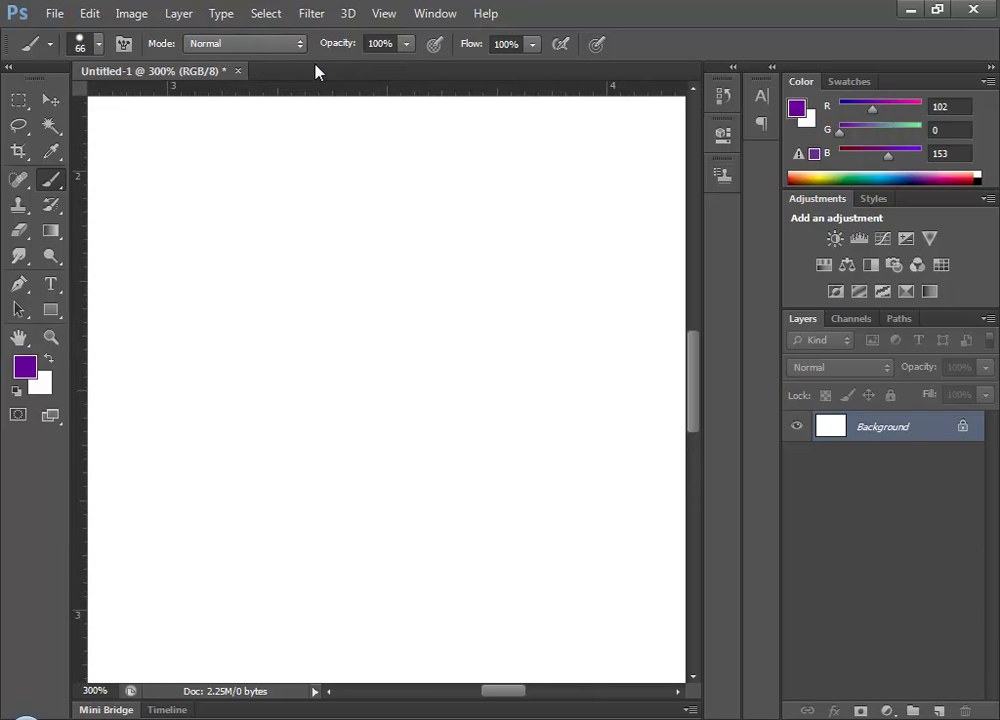
{"action": "left_click", "coordinate": [98, 44]}
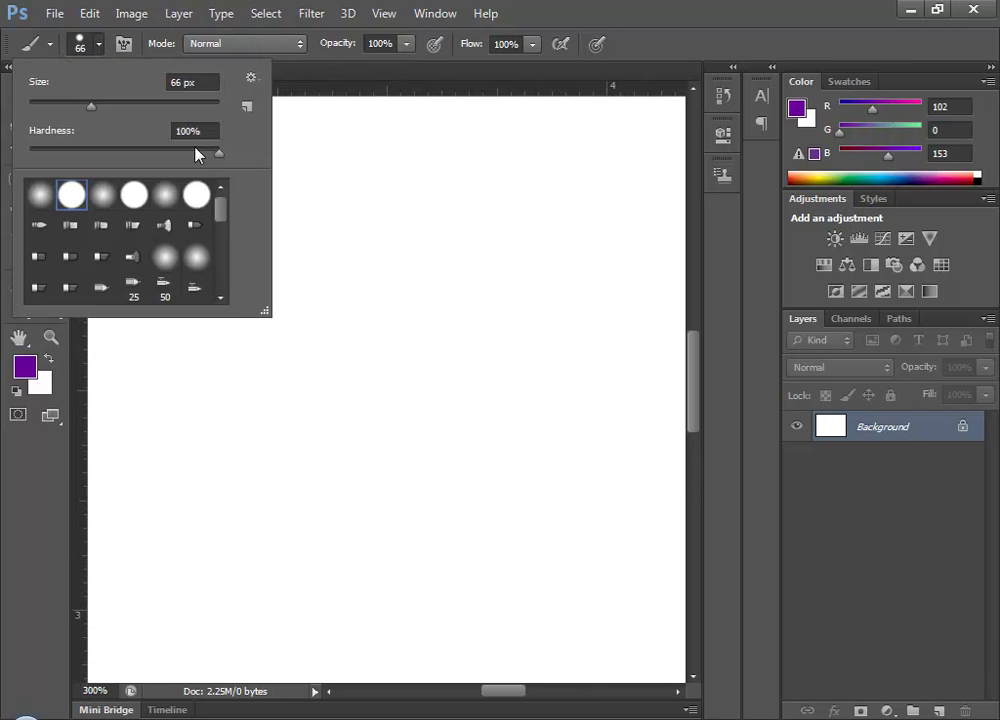
{"action": "left_click_drag", "start_coordinate": [218, 153], "coordinate": [215, 154]}
{"action": "left_click_drag", "start_coordinate": [407, 219], "coordinate": [406, 560]}
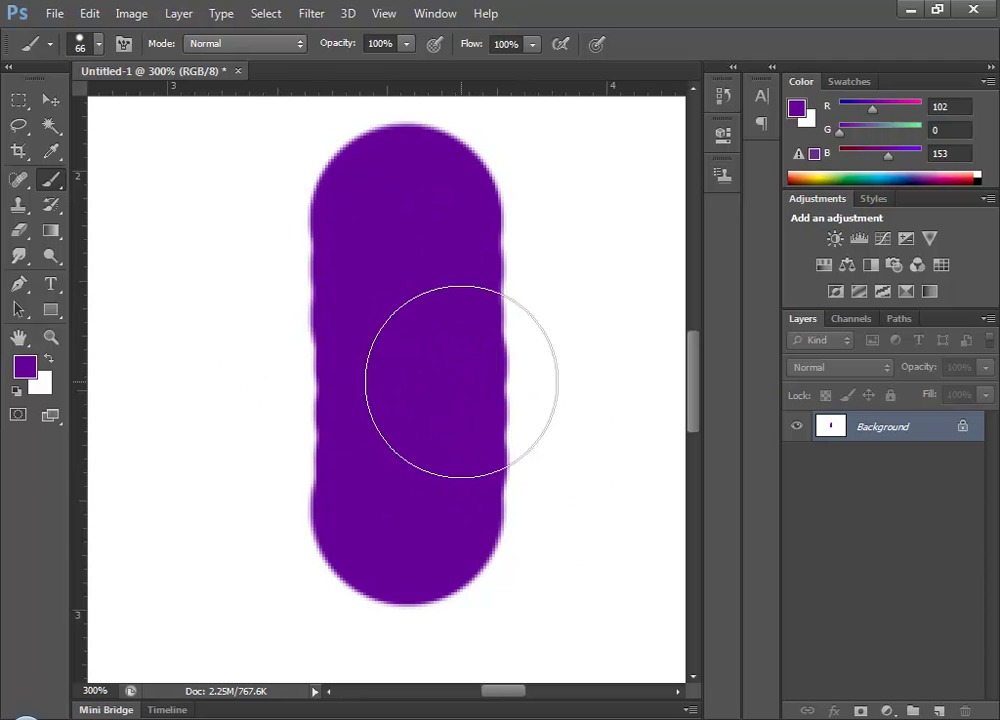
Step: Set hardness to 0% and paint a very soft vertical stroke to the right
{"action": "left_click", "coordinate": [97, 44]}
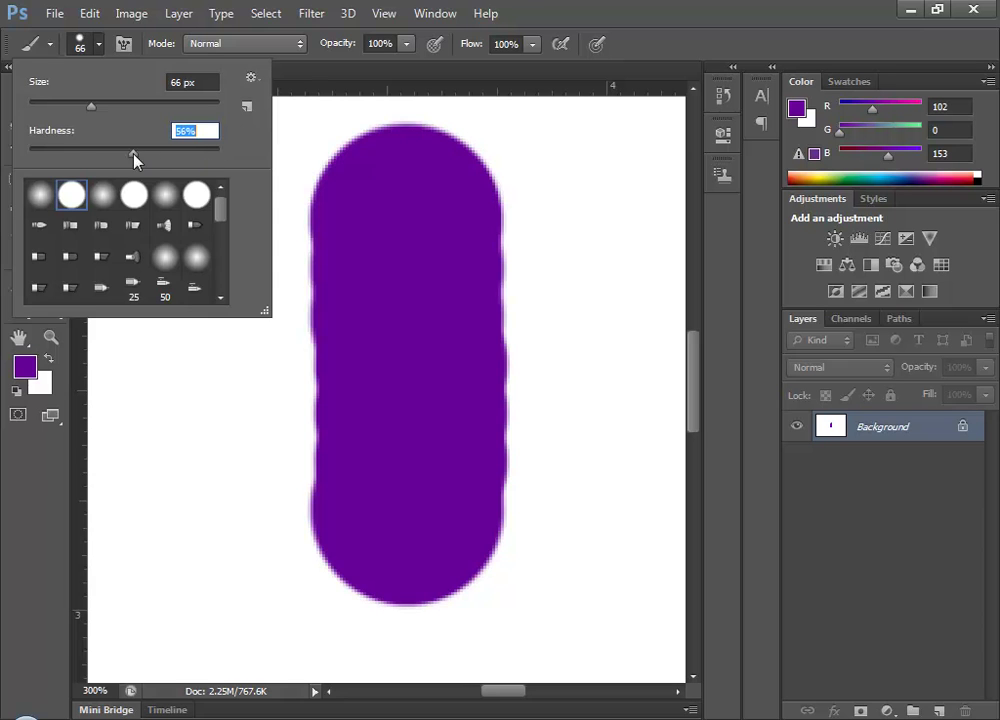
{"action": "left_click_drag", "start_coordinate": [123, 160], "coordinate": [30, 160]}
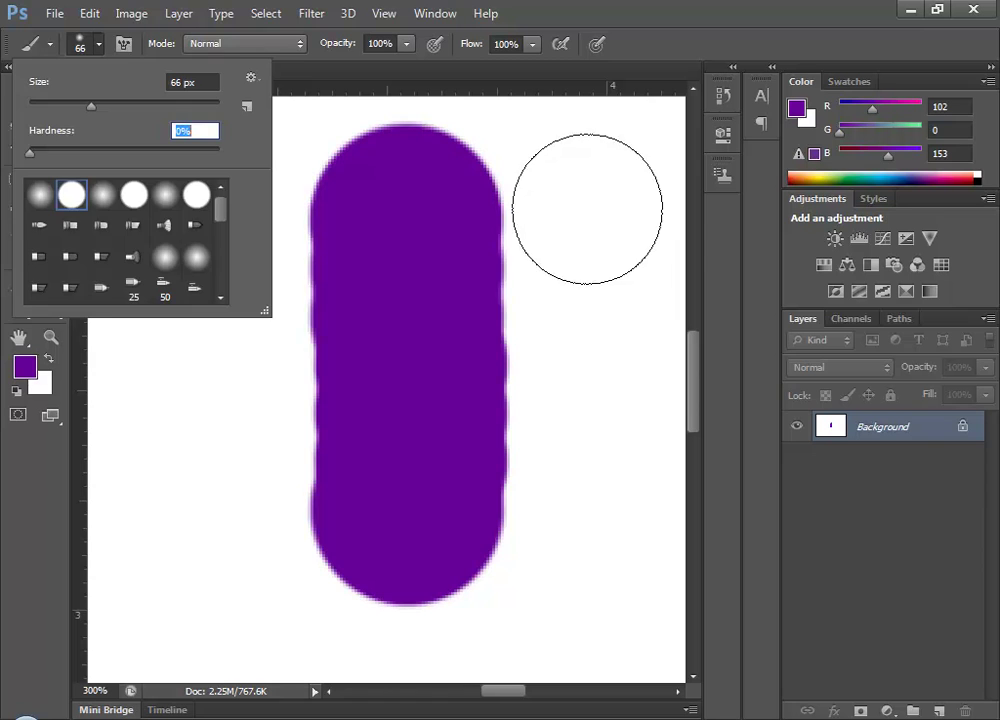
{"action": "mouse_move", "coordinate": [590, 158]}
{"action": "left_mouse_down"}
{"action": "mouse_move", "coordinate": [589, 480]}
{"action": "mouse_move", "coordinate": [600, 572]}
{"action": "left_mouse_up"}
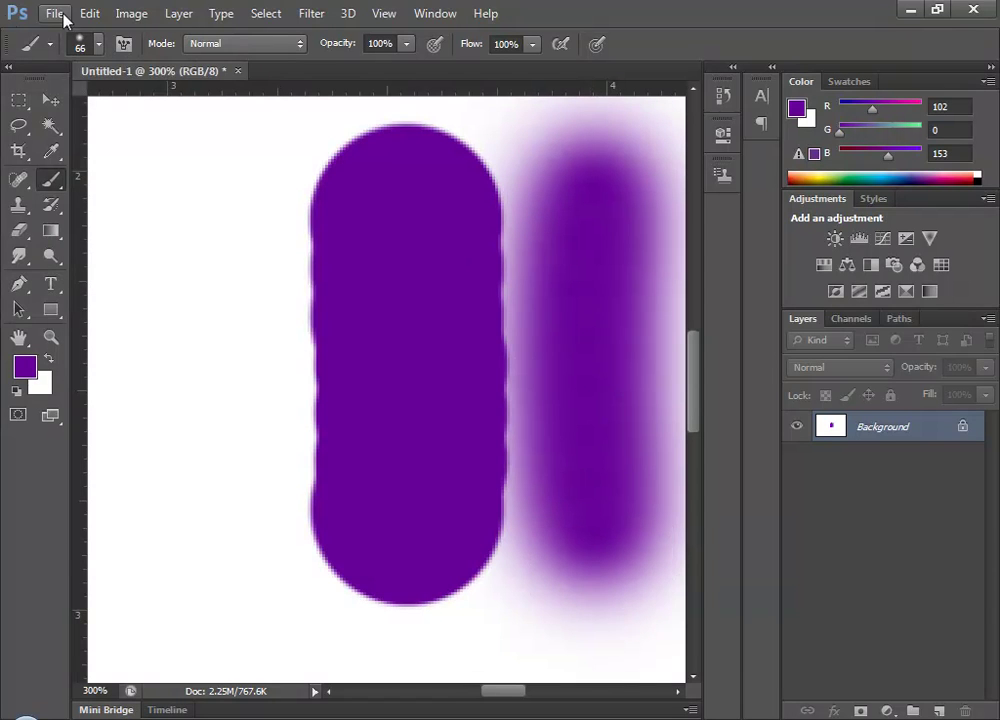
Step: Paint a medium-soft vertical stroke on the left, then reset hardness to 0%
{"action": "left_click", "coordinate": [102, 46]}
{"action": "left_click_drag", "start_coordinate": [30, 152], "coordinate": [97, 153]}
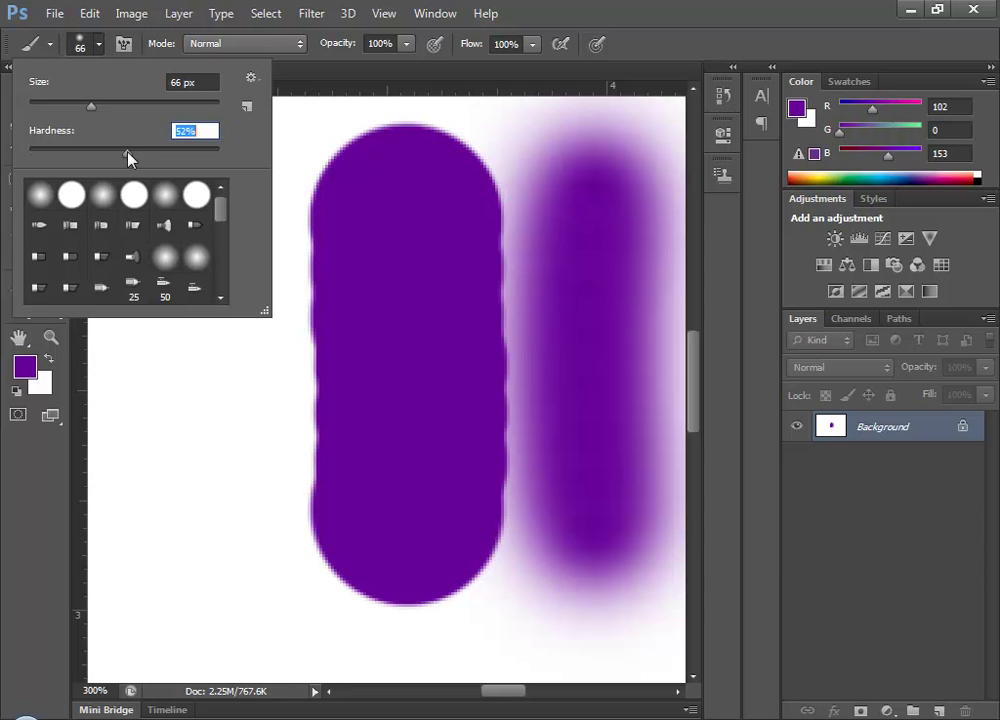
{"action": "key", "text": "Return"}
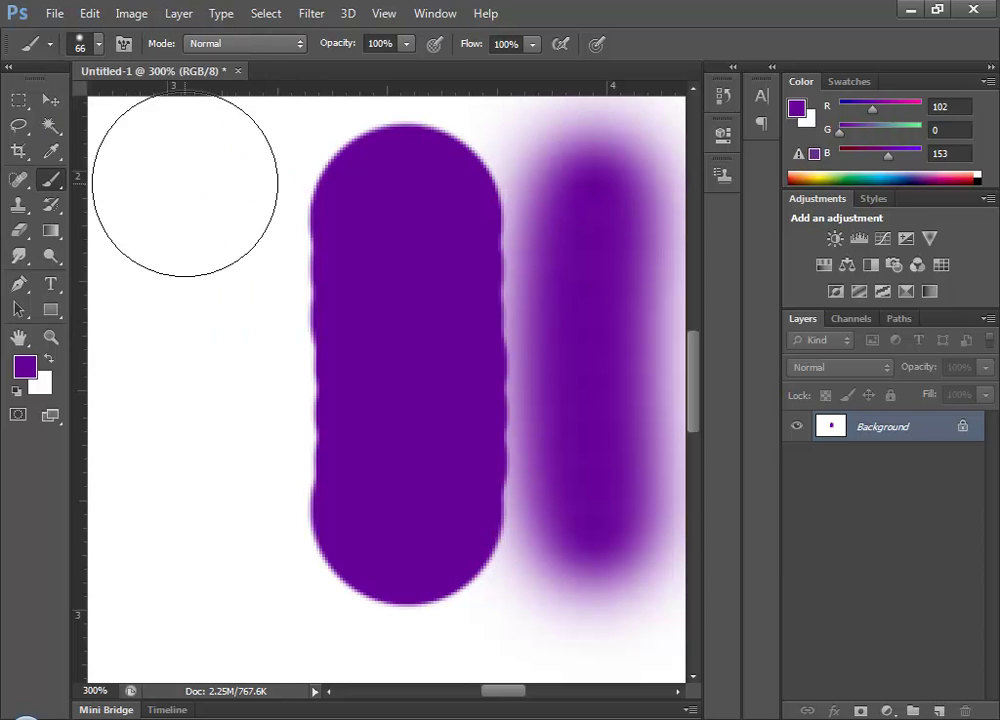
{"action": "left_click_drag", "start_coordinate": [184, 193], "coordinate": [192, 603]}
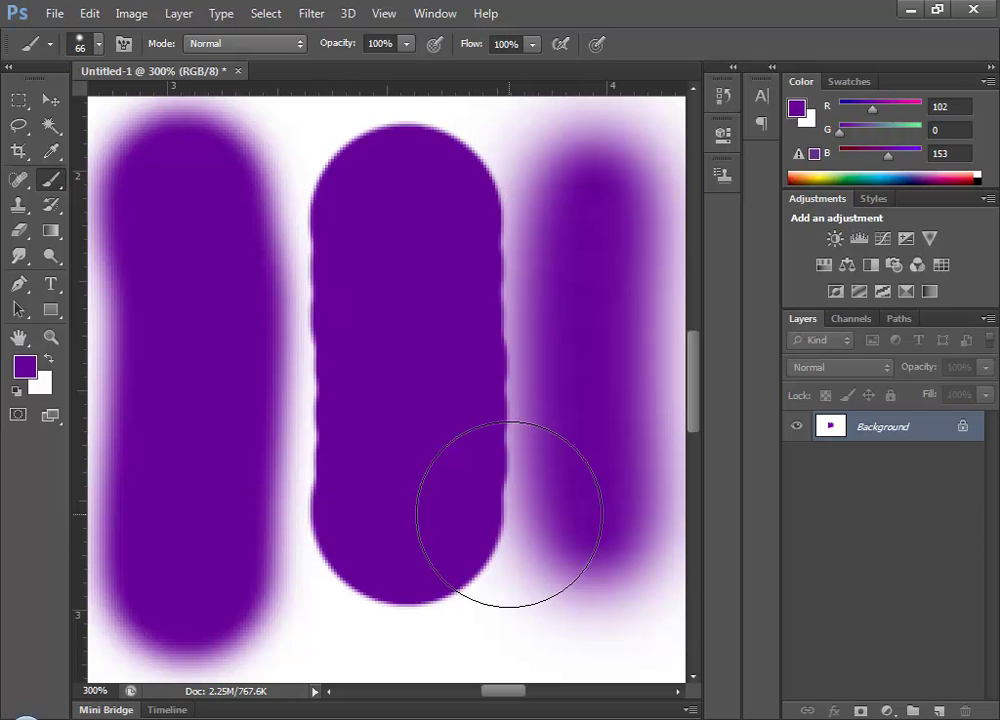
{"action": "left_click", "coordinate": [100, 45]}
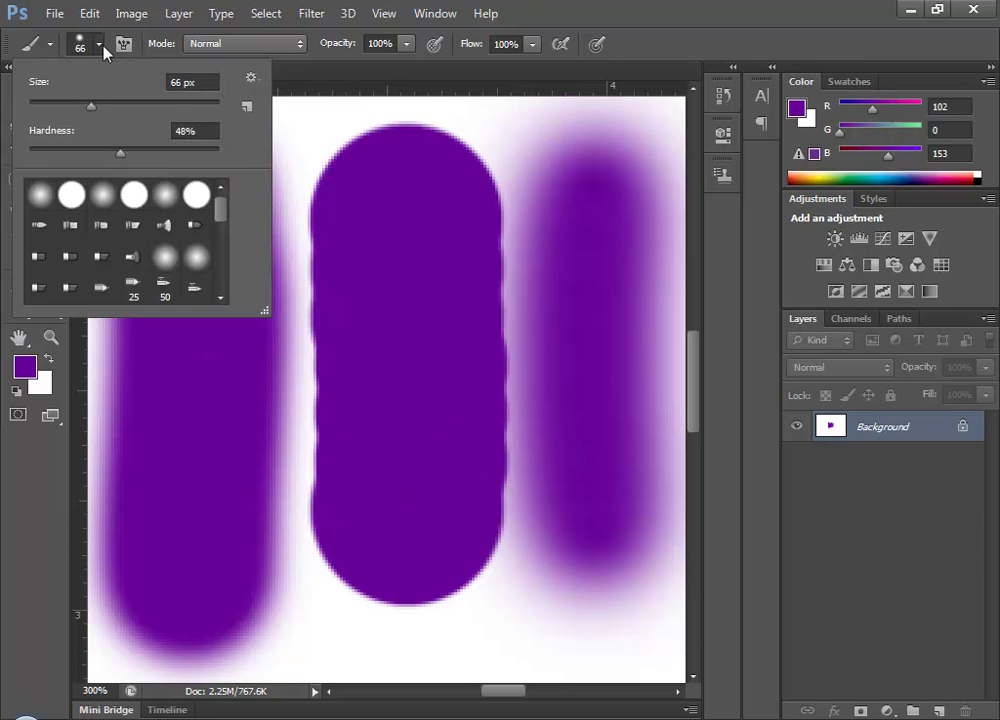
{"action": "left_click_drag", "start_coordinate": [121, 153], "coordinate": [220, 154]}
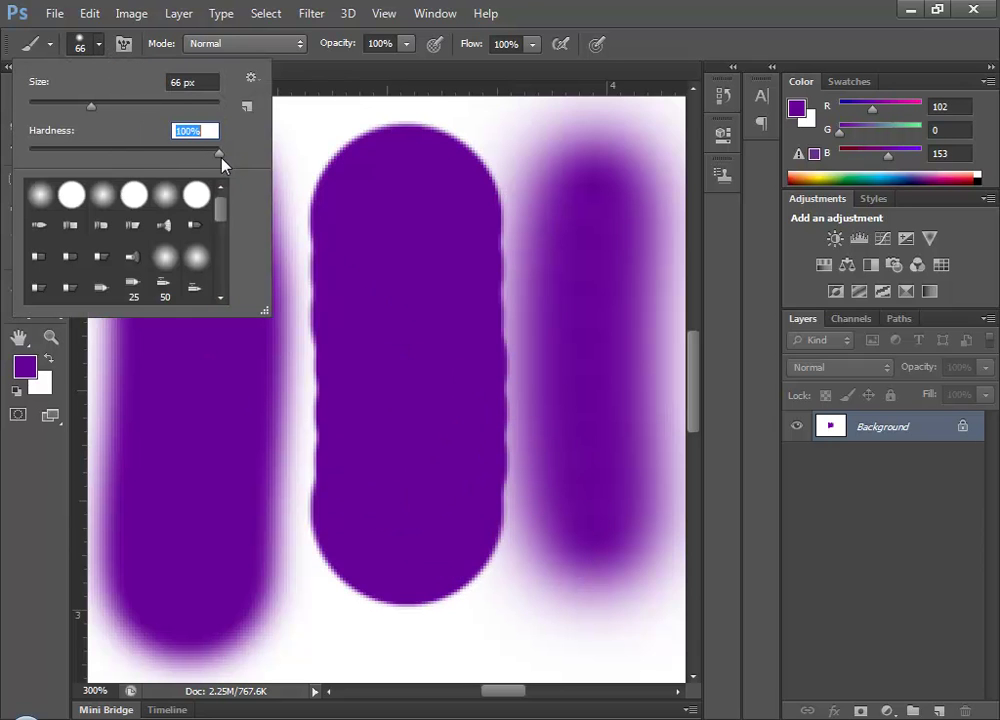
{"action": "left_click_drag", "start_coordinate": [100, 156], "coordinate": [28, 155]}
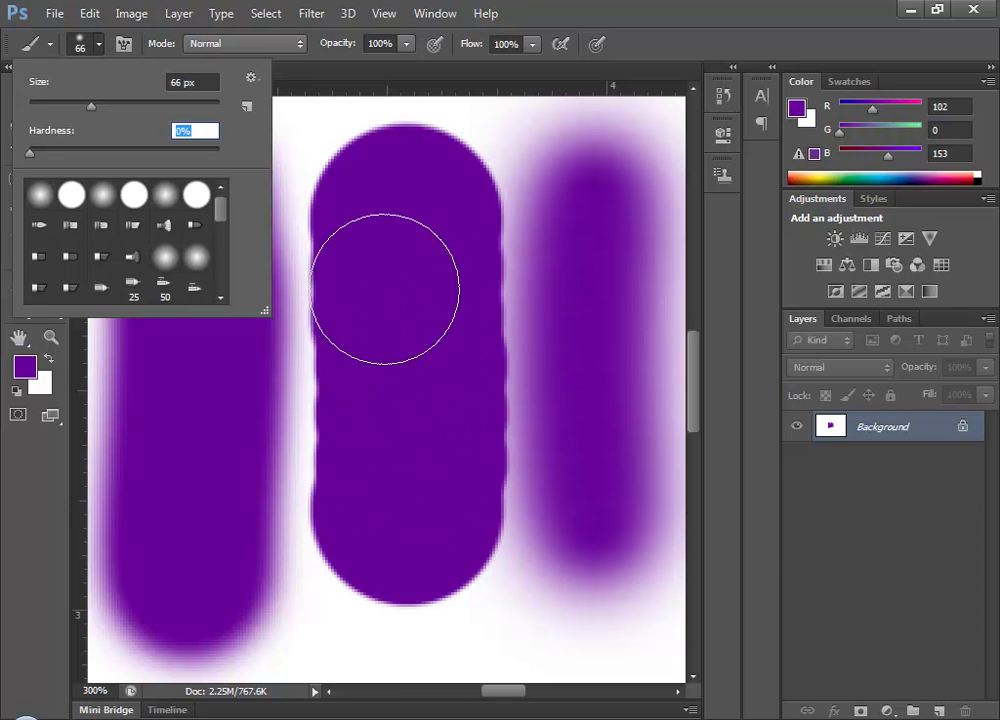
Step: Undo the three strokes with Ctrl+Alt+Z and shrink the brush to 34 px
{"action": "left_click", "coordinate": [330, 80]}
{"action": "key", "text": "ctrl+alt+z"}
{"action": "key", "text": "ctrl+alt+z"}
{"action": "key", "text": "ctrl+alt+z"}
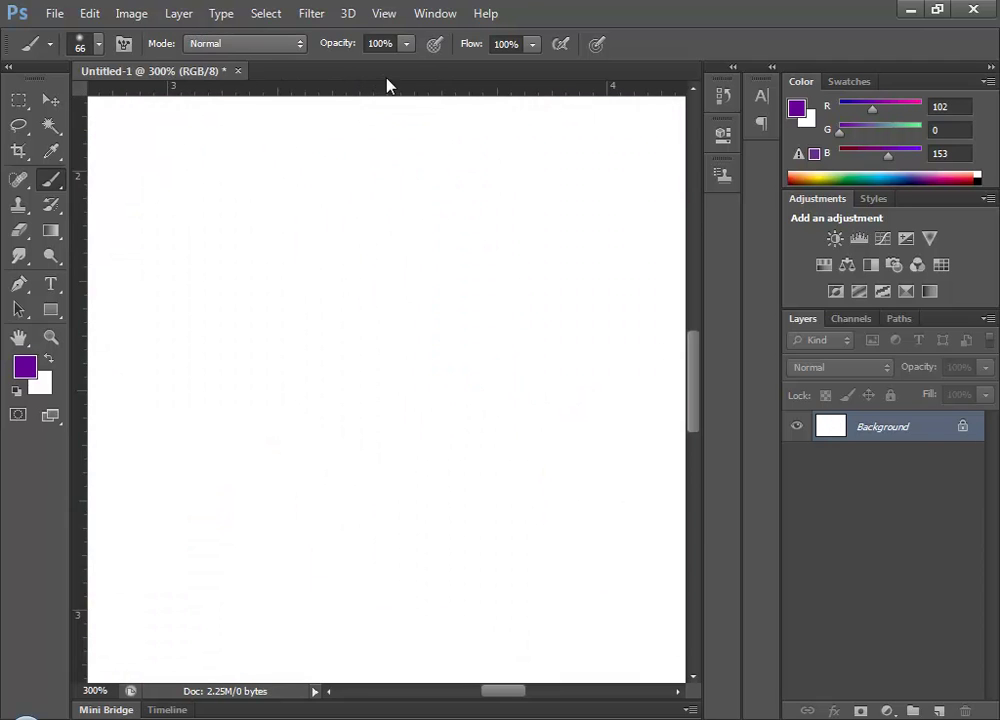
{"action": "left_click", "coordinate": [98, 44]}
{"action": "left_click_drag", "start_coordinate": [95, 101], "coordinate": [76, 106]}
{"action": "key", "text": "Return"}
Step: Set brush opacity to 21% and paint three pale translucent purple strokes
{"action": "left_click", "coordinate": [408, 44]}
{"action": "left_click_drag", "start_coordinate": [330, 75], "coordinate": [328, 78]}
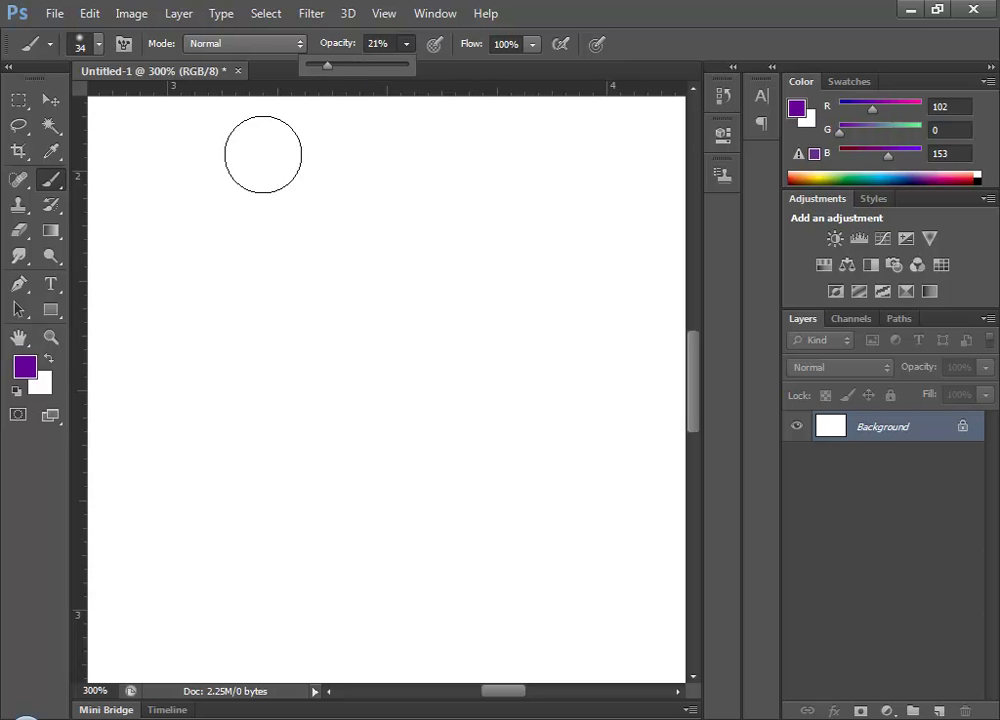
{"action": "mouse_move", "coordinate": [222, 208]}
{"action": "left_mouse_down"}
{"action": "mouse_move", "coordinate": [298, 177]}
{"action": "mouse_move", "coordinate": [374, 234]}
{"action": "mouse_move", "coordinate": [369, 300]}
{"action": "mouse_move", "coordinate": [333, 373]}
{"action": "mouse_move", "coordinate": [332, 453]}
{"action": "mouse_move", "coordinate": [376, 520]}
{"action": "mouse_move", "coordinate": [481, 560]}
{"action": "mouse_move", "coordinate": [558, 523]}
{"action": "mouse_move", "coordinate": [578, 461]}
{"action": "mouse_move", "coordinate": [576, 412]}
{"action": "mouse_move", "coordinate": [561, 386]}
{"action": "mouse_move", "coordinate": [499, 355]}
{"action": "mouse_move", "coordinate": [382, 333]}
{"action": "left_mouse_up"}
{"action": "mouse_move", "coordinate": [167, 456]}
{"action": "left_mouse_down"}
{"action": "mouse_move", "coordinate": [242, 338]}
{"action": "mouse_move", "coordinate": [306, 297]}
{"action": "mouse_move", "coordinate": [393, 263]}
{"action": "mouse_move", "coordinate": [500, 270]}
{"action": "mouse_move", "coordinate": [569, 298]}
{"action": "mouse_move", "coordinate": [557, 283]}
{"action": "mouse_move", "coordinate": [532, 355]}
{"action": "mouse_move", "coordinate": [448, 455]}
{"action": "mouse_move", "coordinate": [372, 501]}
{"action": "mouse_move", "coordinate": [203, 560]}
{"action": "left_mouse_up"}
{"action": "mouse_move", "coordinate": [566, 547]}
{"action": "left_mouse_down"}
{"action": "mouse_move", "coordinate": [380, 358]}
{"action": "mouse_move", "coordinate": [266, 291]}
{"action": "mouse_move", "coordinate": [196, 268]}
{"action": "mouse_move", "coordinate": [436, 190]}
{"action": "mouse_move", "coordinate": [458, 167]}
{"action": "mouse_move", "coordinate": [337, 235]}
{"action": "mouse_move", "coordinate": [223, 280]}
{"action": "mouse_move", "coordinate": [189, 353]}
{"action": "mouse_move", "coordinate": [290, 436]}
{"action": "mouse_move", "coordinate": [386, 627]}
{"action": "mouse_move", "coordinate": [530, 546]}
{"action": "mouse_move", "coordinate": [595, 481]}
{"action": "mouse_move", "coordinate": [623, 427]}
{"action": "mouse_move", "coordinate": [583, 342]}
{"action": "mouse_move", "coordinate": [587, 229]}
{"action": "mouse_move", "coordinate": [228, 354]}
{"action": "mouse_move", "coordinate": [130, 334]}
{"action": "left_mouse_up"}
Step: Raise opacity to 60% and paint several darker strokes over the pale ones, then start undoing them
{"action": "mouse_move", "coordinate": [406, 43]}
{"action": "left_mouse_down"}
{"action": "mouse_move", "coordinate": [408, 76]}
{"action": "mouse_move", "coordinate": [448, 75]}
{"action": "left_mouse_up"}
{"action": "mouse_move", "coordinate": [225, 176]}
{"action": "left_mouse_down"}
{"action": "mouse_move", "coordinate": [340, 267]}
{"action": "mouse_move", "coordinate": [372, 383]}
{"action": "mouse_move", "coordinate": [348, 486]}
{"action": "mouse_move", "coordinate": [293, 571]}
{"action": "left_mouse_up"}
{"action": "mouse_move", "coordinate": [200, 370]}
{"action": "left_mouse_down"}
{"action": "mouse_move", "coordinate": [212, 379]}
{"action": "mouse_move", "coordinate": [480, 379]}
{"action": "mouse_move", "coordinate": [630, 480]}
{"action": "left_mouse_up"}
{"action": "mouse_move", "coordinate": [505, 225]}
{"action": "left_mouse_down"}
{"action": "mouse_move", "coordinate": [513, 300]}
{"action": "mouse_move", "coordinate": [455, 577]}
{"action": "left_mouse_up"}
{"action": "mouse_move", "coordinate": [574, 337]}
{"action": "left_mouse_down"}
{"action": "mouse_move", "coordinate": [482, 392]}
{"action": "mouse_move", "coordinate": [404, 398]}
{"action": "left_mouse_up"}
{"action": "mouse_move", "coordinate": [143, 270]}
{"action": "left_mouse_down"}
{"action": "mouse_move", "coordinate": [196, 396]}
{"action": "mouse_move", "coordinate": [187, 538]}
{"action": "mouse_move", "coordinate": [210, 513]}
{"action": "left_mouse_up"}
{"action": "key", "text": "ctrl+alt+z"}
{"action": "key", "text": "ctrl+alt+z"}
{"action": "key", "text": "ctrl+alt+z"}
{"action": "key", "text": "ctrl+alt+z"}
{"action": "key", "text": "ctrl+alt+z"}
{"action": "key", "text": "ctrl+alt+z"}
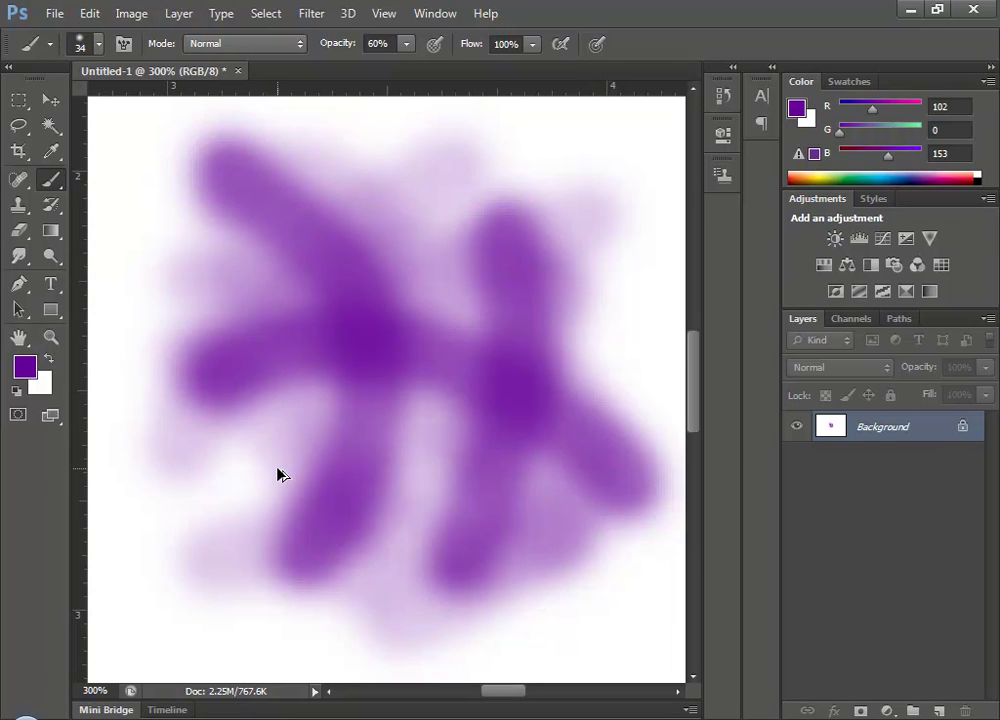
Step: Undo back to a blank canvas and paint a curved stroke at 100% opacity
{"action": "key", "text": "ctrl+alt+z"}
{"action": "key", "text": "ctrl+alt+z"}
{"action": "left_click", "coordinate": [406, 45]}
{"action": "left_click_drag", "start_coordinate": [420, 74], "coordinate": [456, 77]}
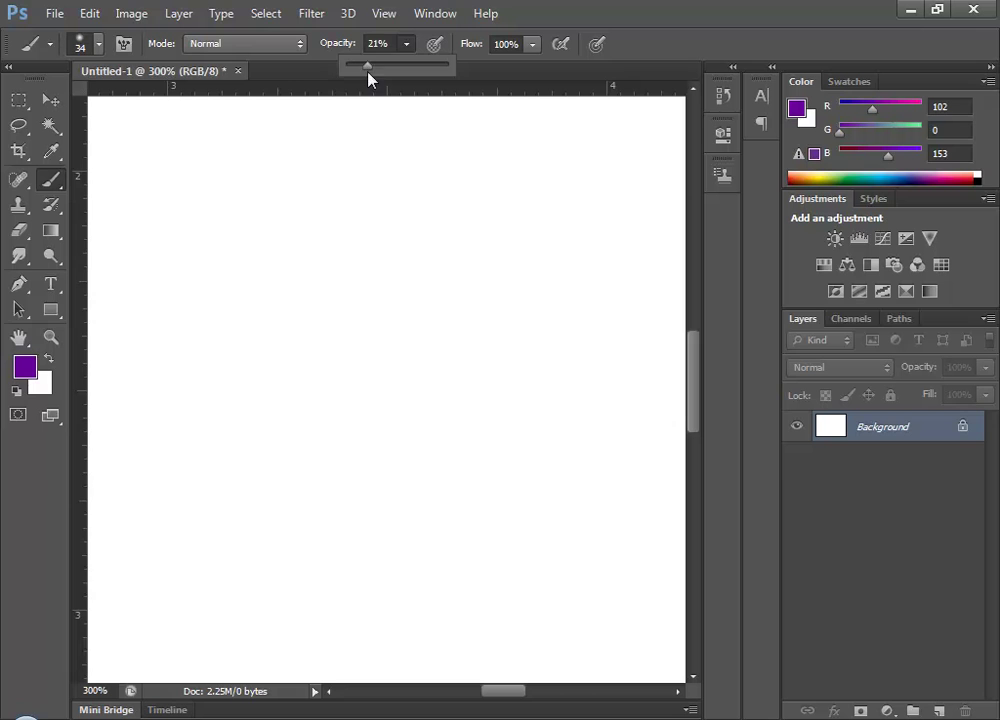
{"action": "left_click_drag", "start_coordinate": [443, 77], "coordinate": [452, 77]}
{"action": "mouse_move", "coordinate": [236, 194]}
{"action": "left_mouse_down"}
{"action": "mouse_move", "coordinate": [336, 204]}
{"action": "mouse_move", "coordinate": [405, 299]}
{"action": "mouse_move", "coordinate": [445, 498]}
{"action": "left_mouse_up"}
Step: Paint a diagonal stroke at 51% opacity, then a faint one at 1% opacity
{"action": "left_click", "coordinate": [406, 45]}
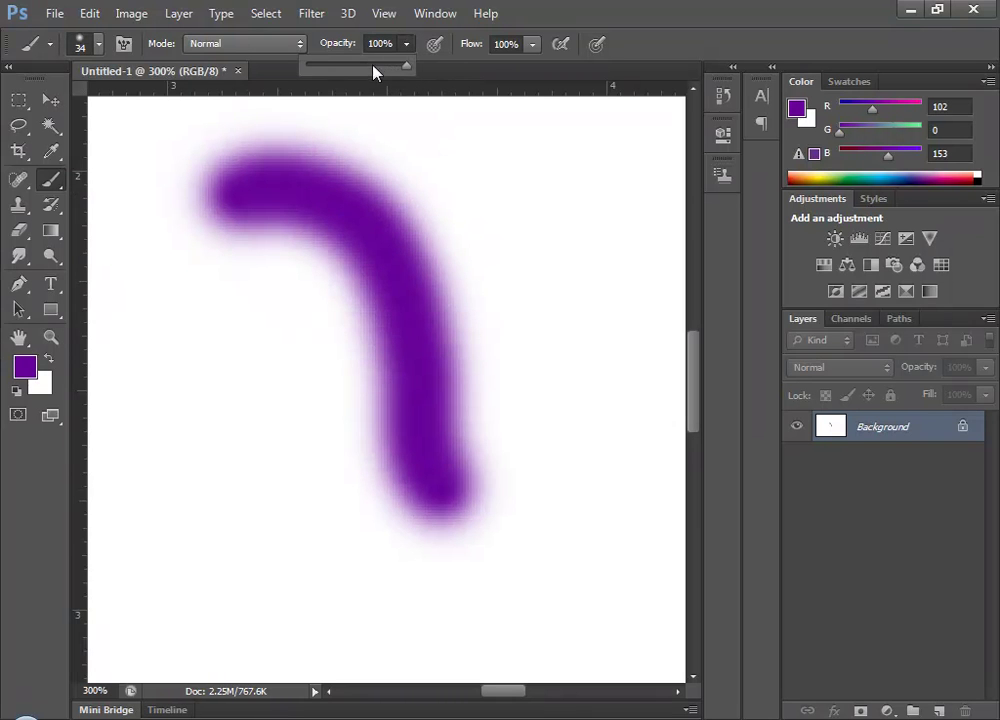
{"action": "left_click_drag", "start_coordinate": [370, 73], "coordinate": [357, 67]}
{"action": "mouse_move", "coordinate": [522, 208]}
{"action": "left_mouse_down"}
{"action": "mouse_move", "coordinate": [437, 283]}
{"action": "mouse_move", "coordinate": [289, 366]}
{"action": "mouse_move", "coordinate": [263, 416]}
{"action": "left_mouse_up"}
{"action": "left_click", "coordinate": [407, 45]}
{"action": "left_click_drag", "start_coordinate": [413, 74], "coordinate": [358, 75]}
{"action": "mouse_move", "coordinate": [629, 279]}
{"action": "left_mouse_down"}
{"action": "mouse_move", "coordinate": [593, 425]}
{"action": "mouse_move", "coordinate": [575, 584]}
{"action": "mouse_move", "coordinate": [344, 594]}
{"action": "mouse_move", "coordinate": [250, 555]}
{"action": "mouse_move", "coordinate": [237, 500]}
{"action": "mouse_move", "coordinate": [212, 533]}
{"action": "mouse_move", "coordinate": [253, 498]}
{"action": "mouse_move", "coordinate": [355, 545]}
{"action": "left_mouse_up"}
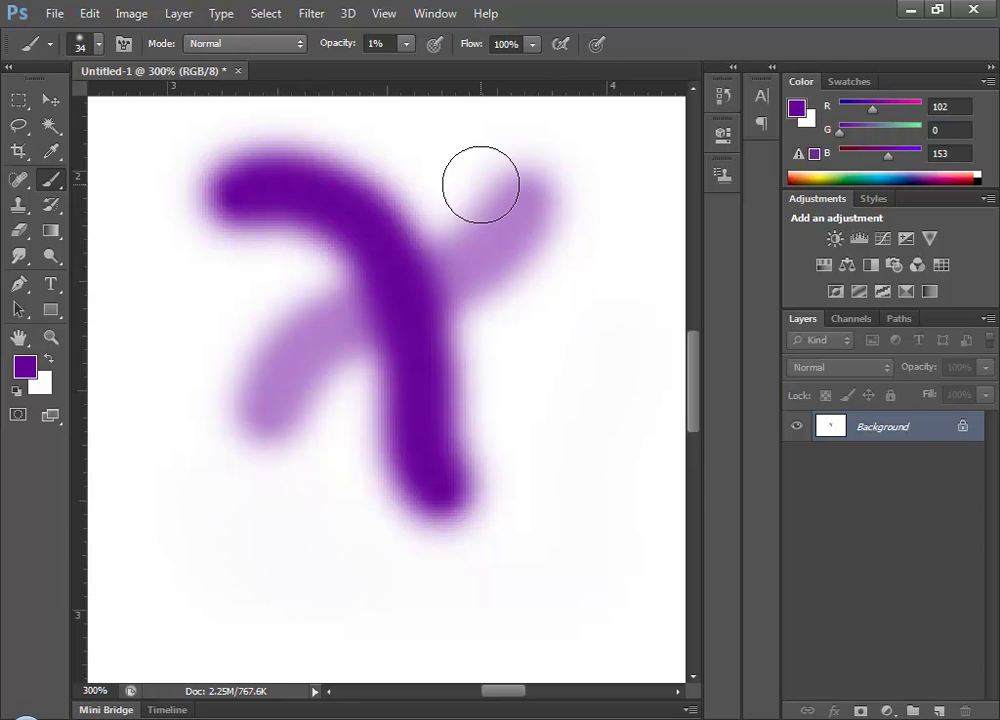
Step: Paint a faint arc across the lower canvas at 18% opacity
{"action": "left_click", "coordinate": [407, 45]}
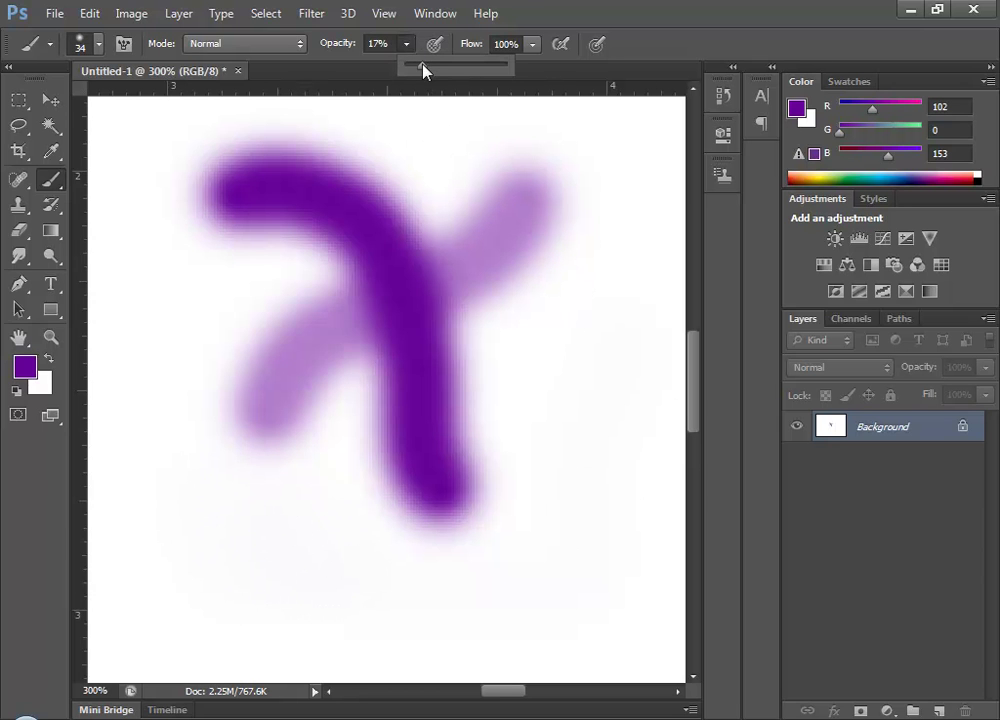
{"action": "left_click_drag", "start_coordinate": [423, 70], "coordinate": [424, 67]}
{"action": "mouse_move", "coordinate": [208, 348]}
{"action": "left_mouse_down"}
{"action": "mouse_move", "coordinate": [230, 567]}
{"action": "mouse_move", "coordinate": [392, 584]}
{"action": "mouse_move", "coordinate": [492, 535]}
{"action": "mouse_move", "coordinate": [550, 449]}
{"action": "mouse_move", "coordinate": [565, 360]}
{"action": "left_mouse_up"}
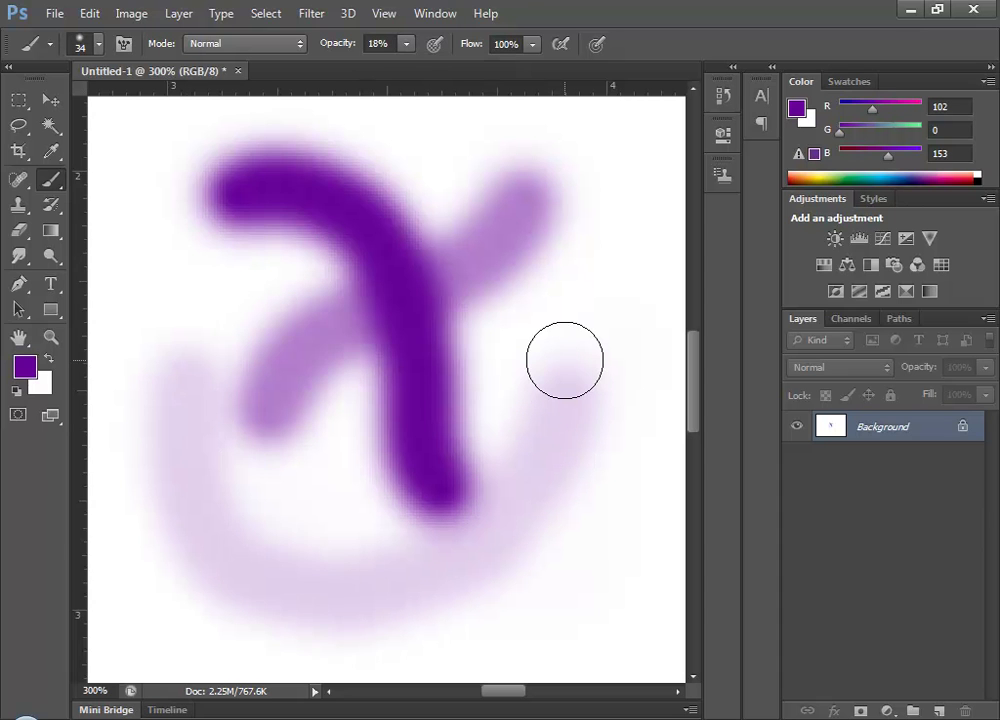
{"action": "left_click", "coordinate": [98, 45]}
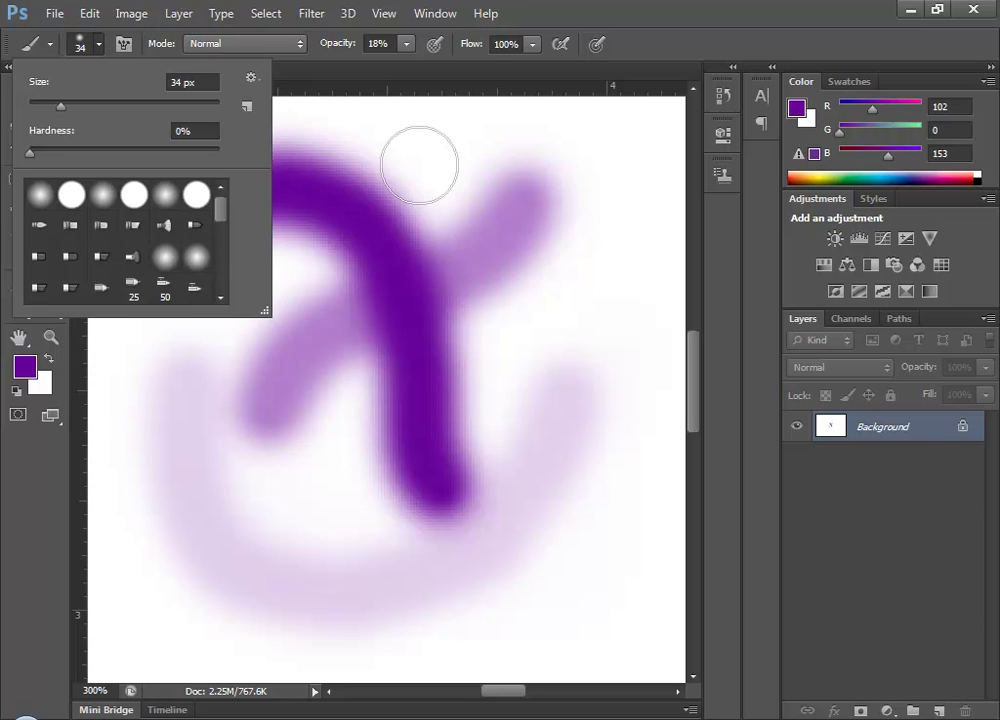
Step: Use the [ and ] keys to shrink the brush to 8 px, then enlarge it to 40 px
{"action": "left_click", "coordinate": [406, 44]}
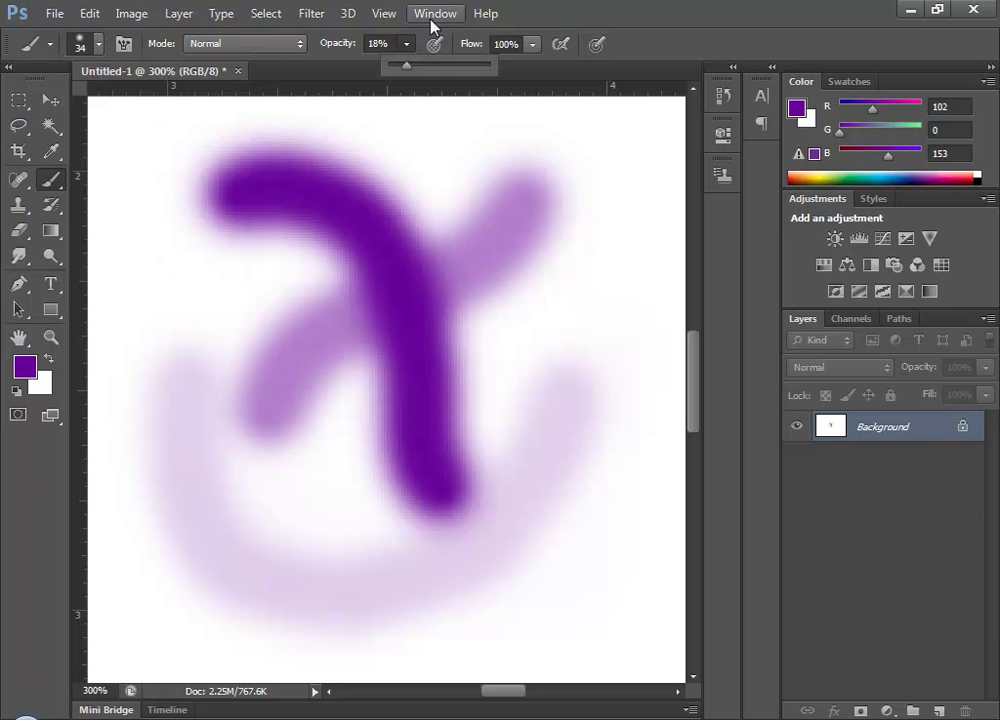
{"action": "left_click", "coordinate": [558, 9]}
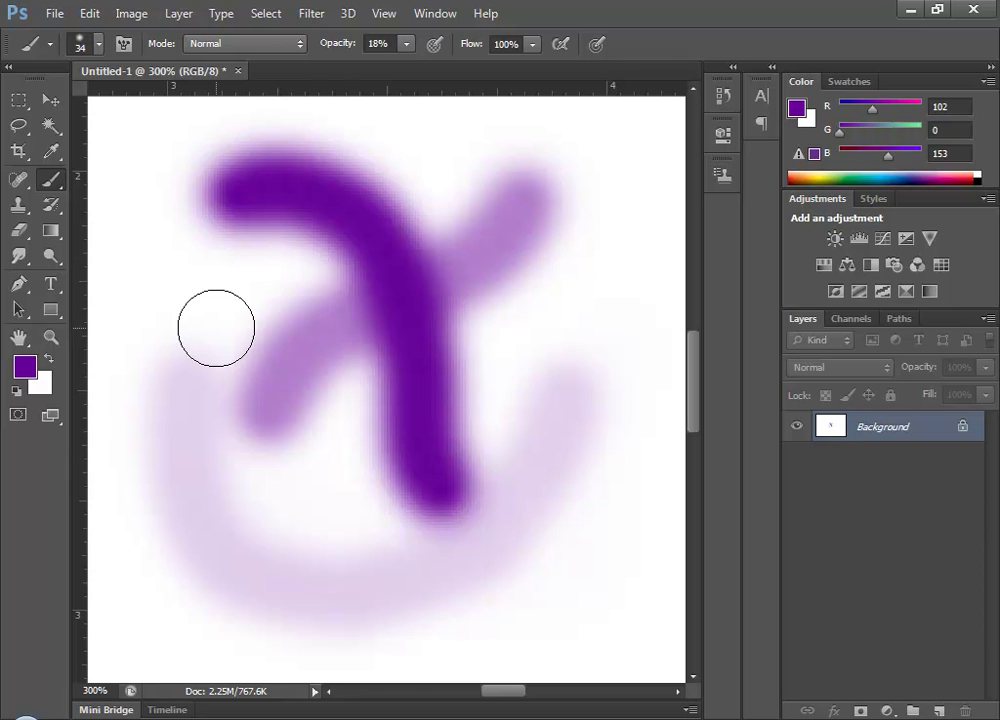
{"action": "key", "text": "bracketleft"}
{"action": "key", "text": "bracketleft"}
{"action": "key", "text": "bracketleft"}
{"action": "key", "text": "bracketleft"}
{"action": "key", "text": "bracketleft"}
{"action": "key", "text": "bracketleft"}
{"action": "key", "text": "bracketleft"}
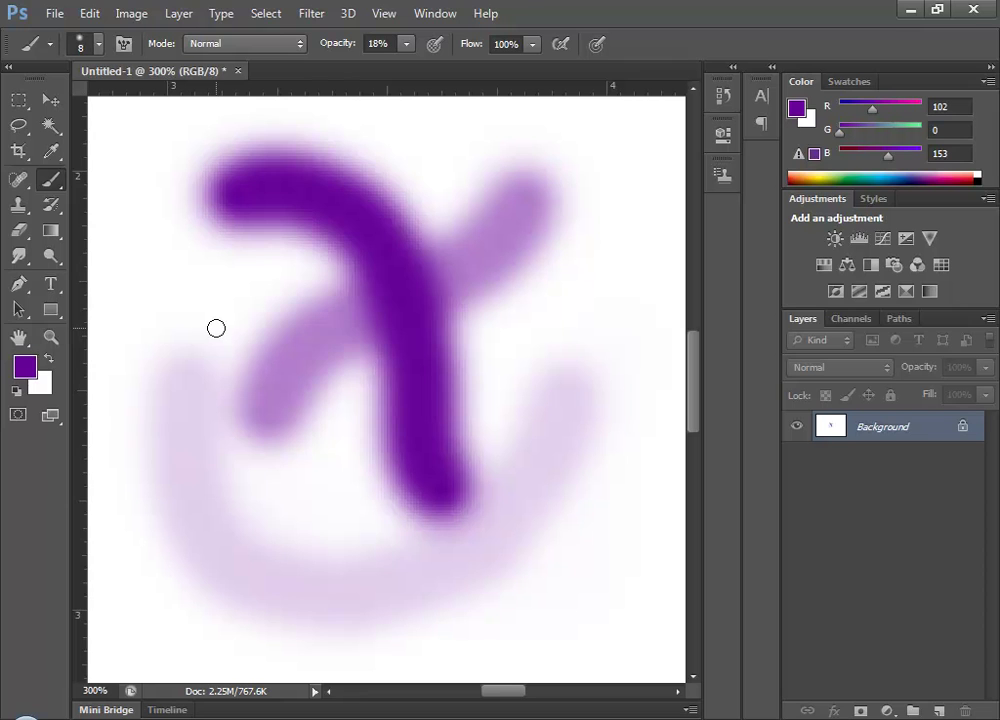
{"action": "key", "text": "bracketright"}
{"action": "key", "text": "bracketright"}
{"action": "key", "text": "bracketright"}
{"action": "key", "text": "bracketright"}
{"action": "key", "text": "bracketright"}
{"action": "key", "text": "bracketright"}
{"action": "key", "text": "bracketright"}
{"action": "key", "text": "bracketright"}
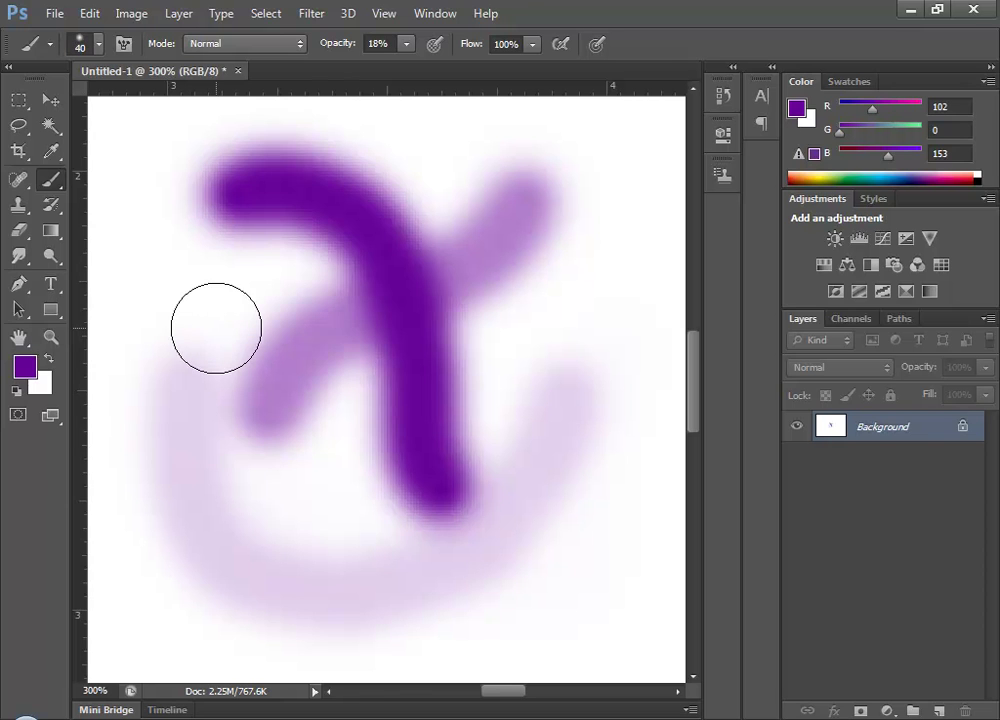